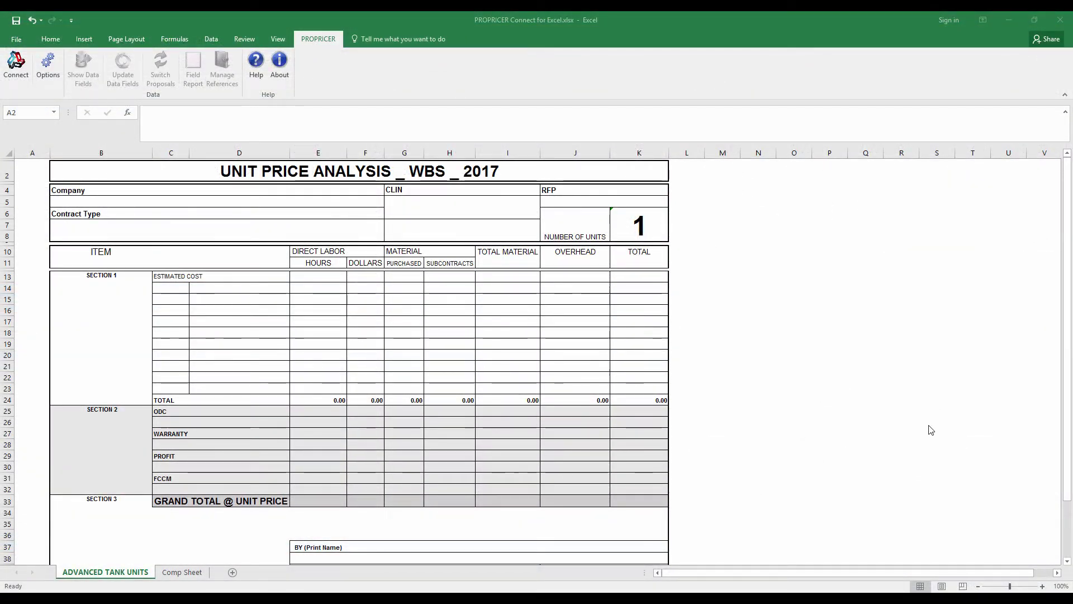
Step: Connect the workbook to PROPRICER, logging in with the account username and password
left_click(36, 175)
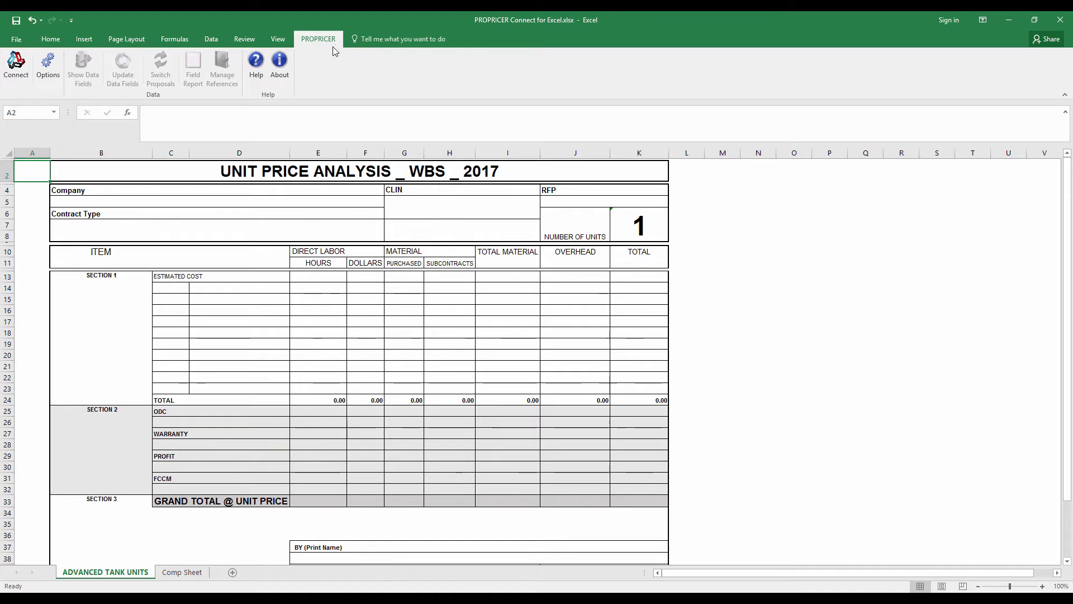
left_click(15, 66)
left_click(539, 300)
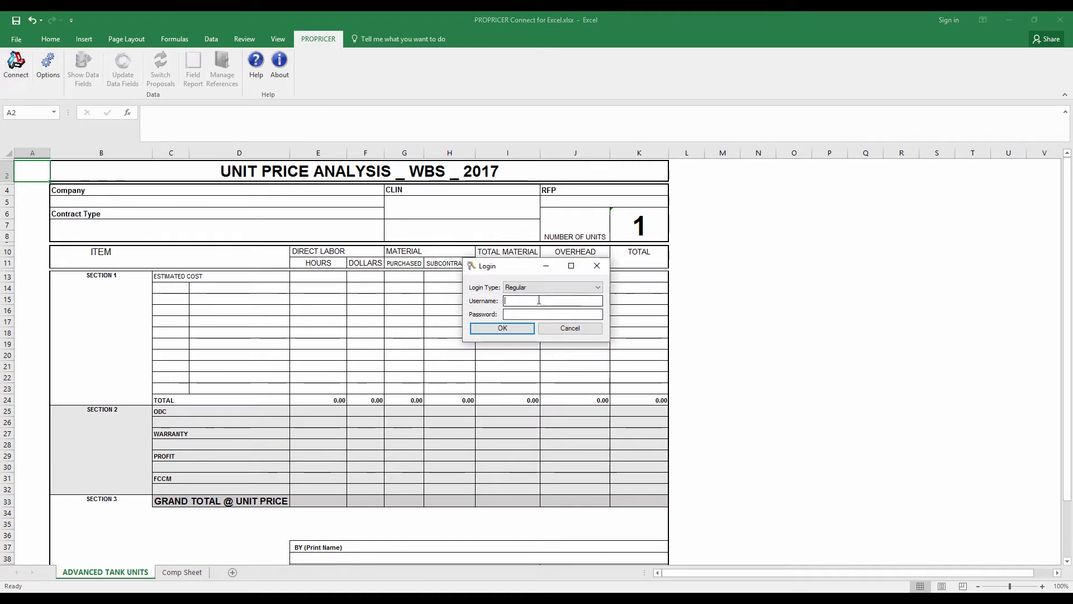
type("sysadmin")
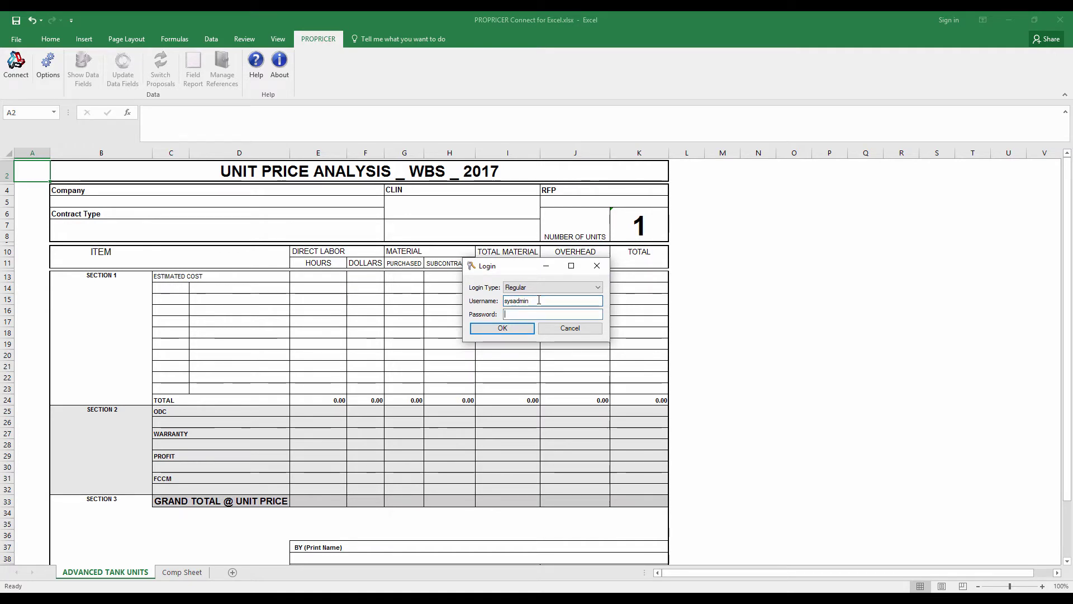
key("Tab")
type("*******")
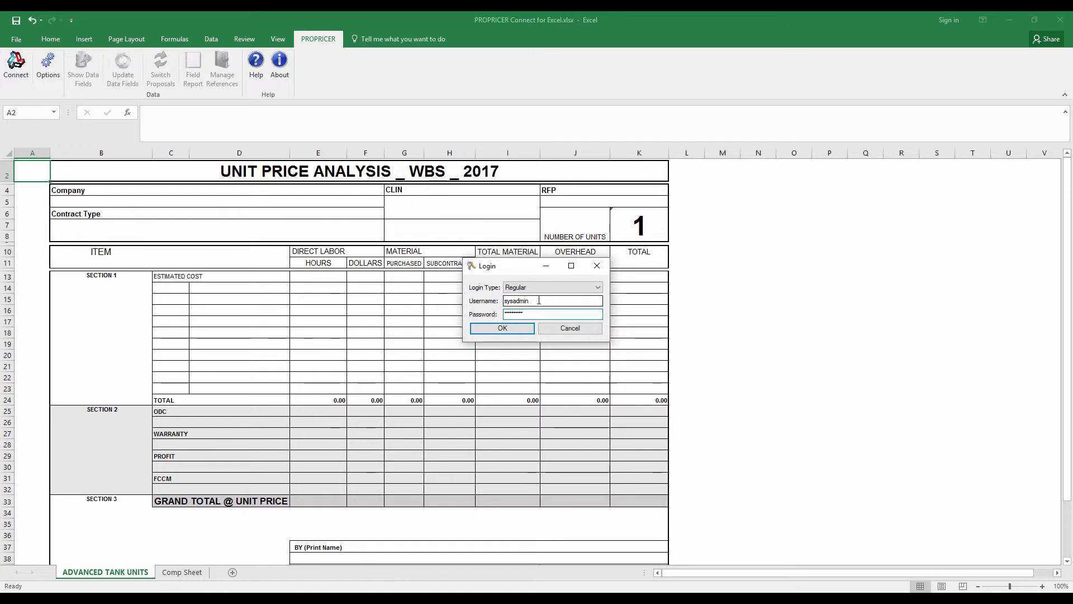
left_click(502, 328)
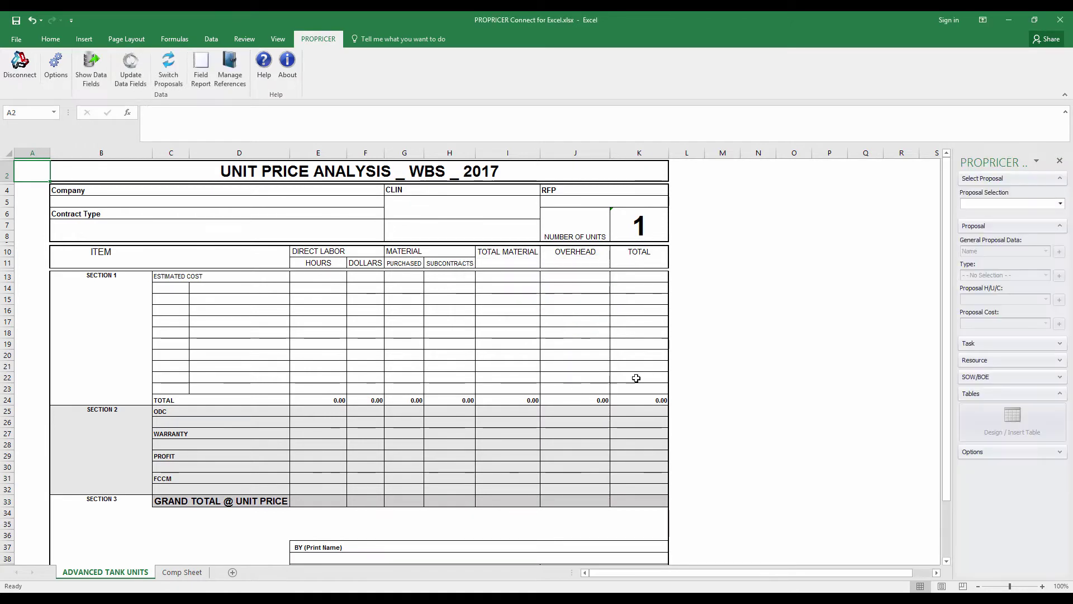
Step: Widen the PROPRICER data pane and load the Advanced Tank, Ver. 1 proposal
left_click_drag(850, 294, 837, 291)
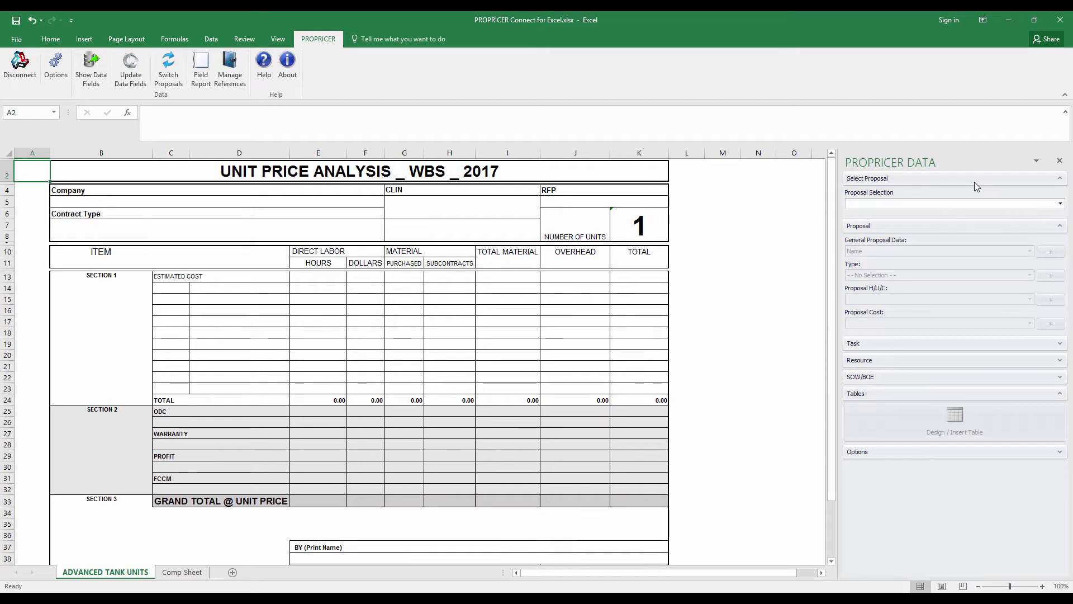
left_click(1060, 204)
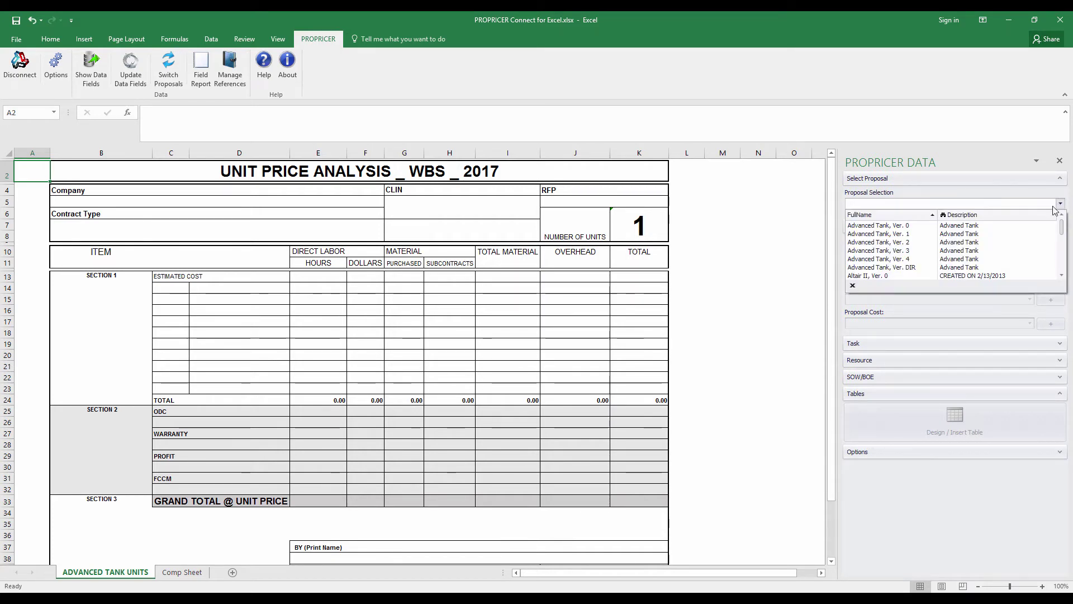
left_click(915, 239)
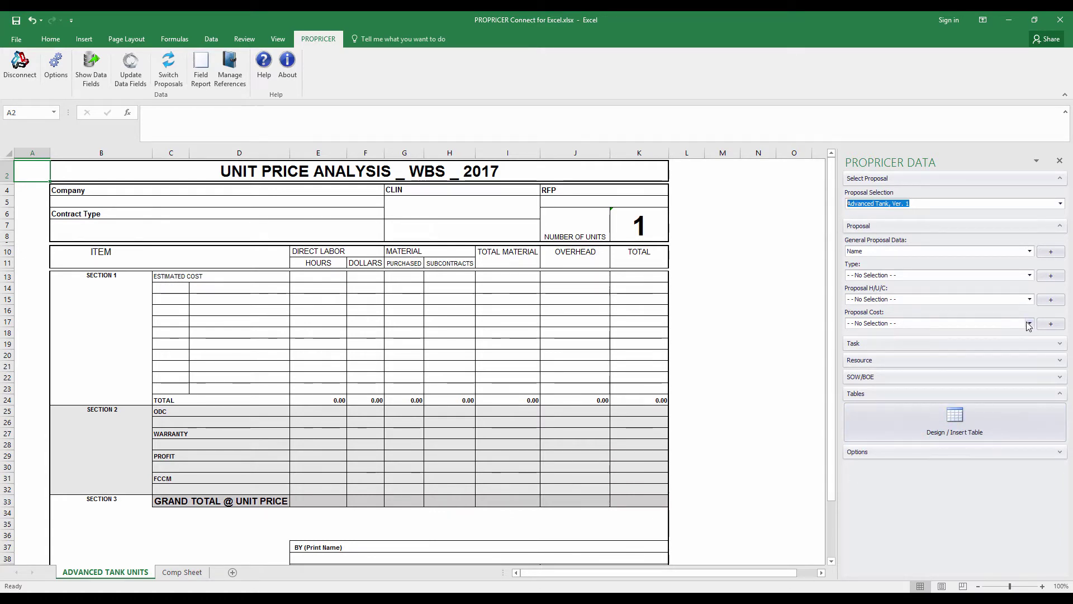
left_click(54, 198)
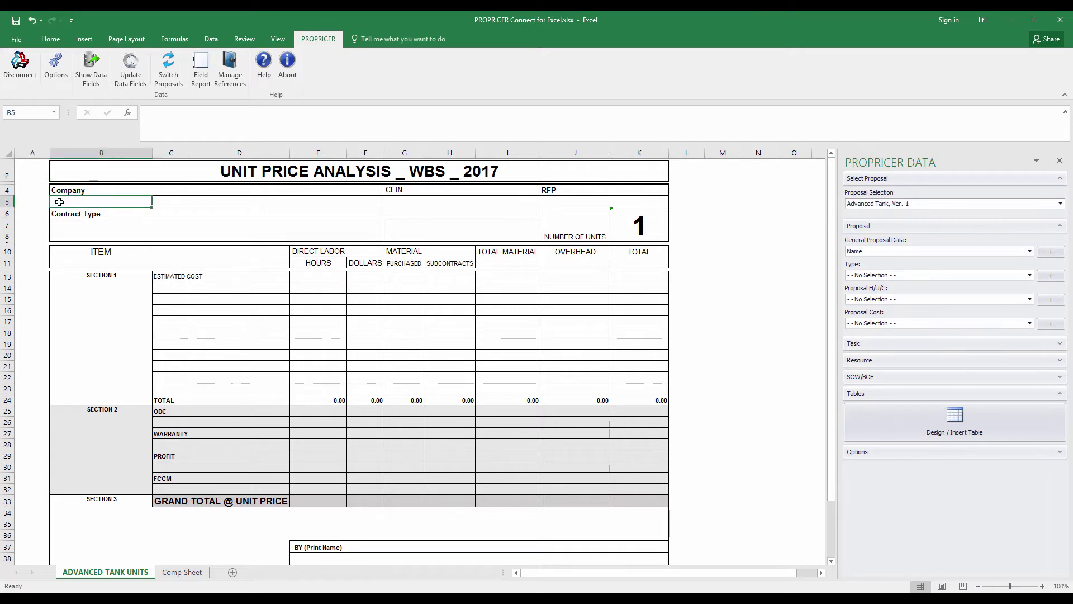
Step: Fill the Company cell with the Business Unit field, DC Tank Works (DTW)
left_click(1027, 250)
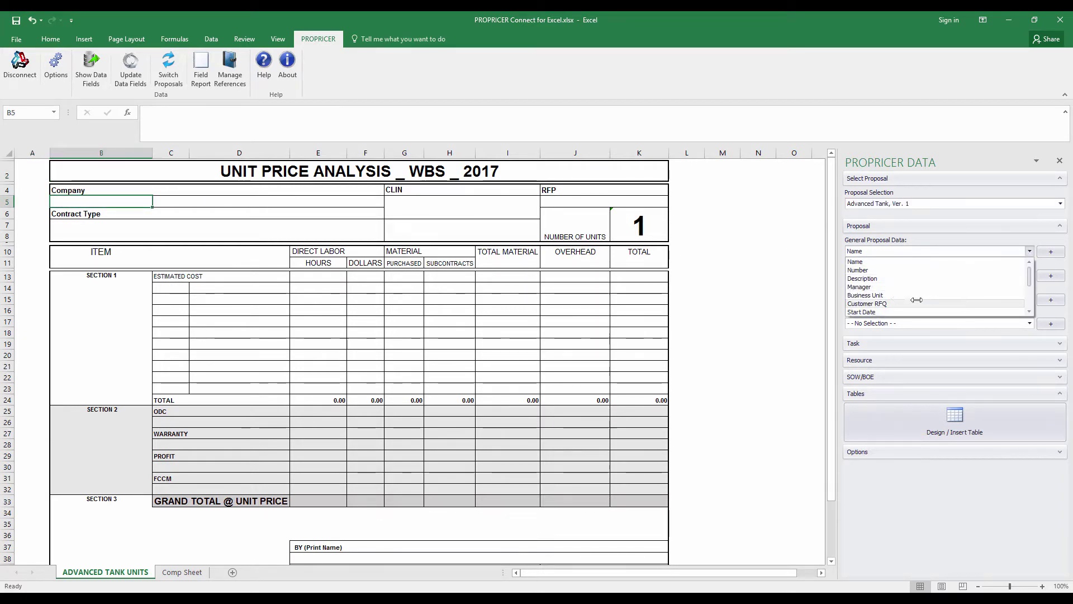
left_click(861, 295)
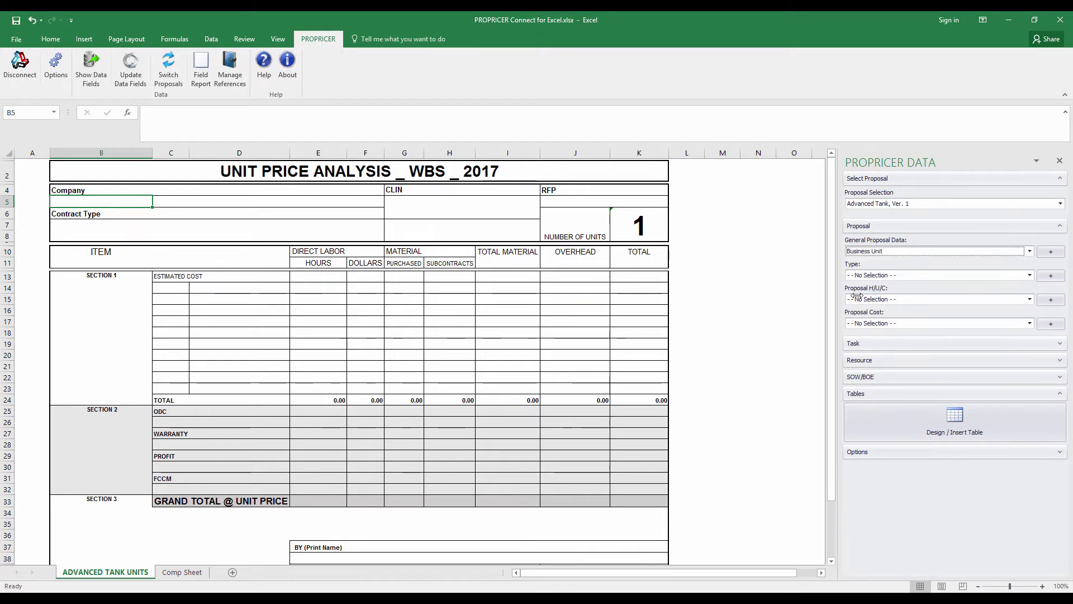
left_click(1045, 252)
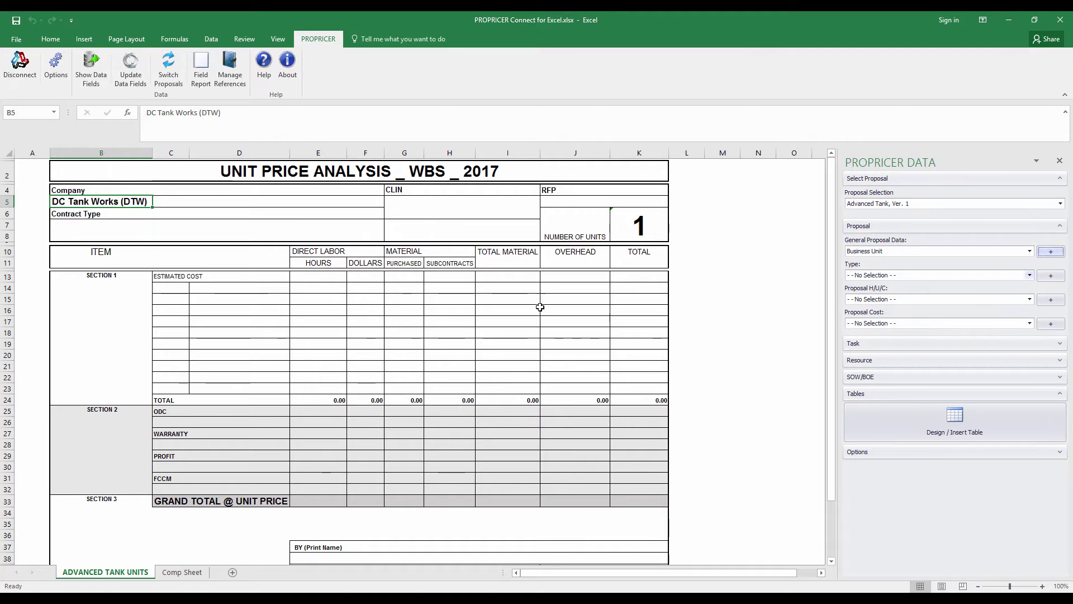
Step: Fill the CLIN cell with the Task Summary CLIN name 1AA
left_click(402, 212)
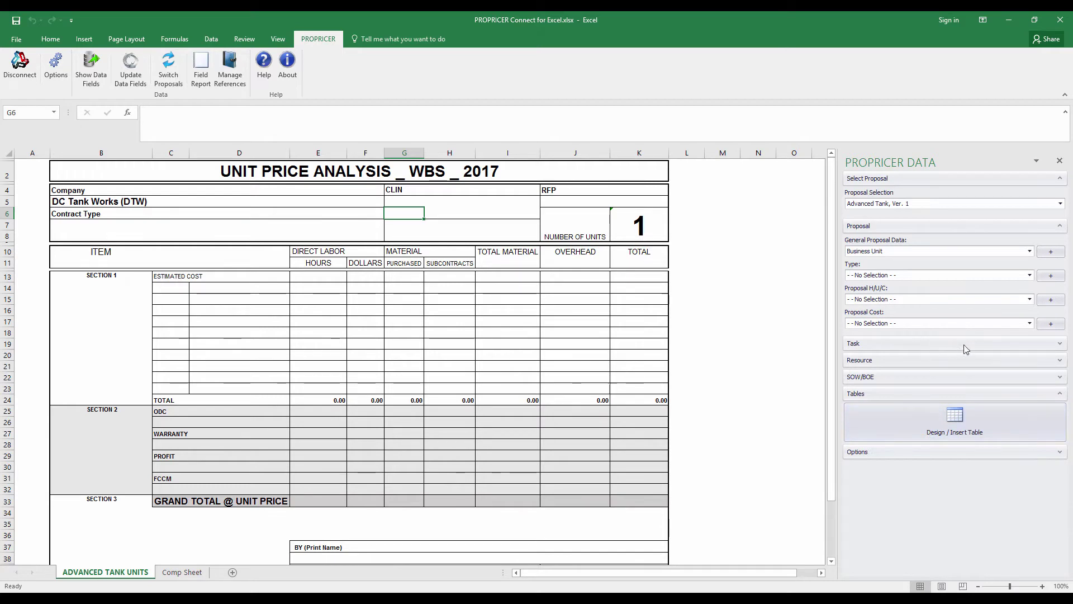
left_click(1059, 344)
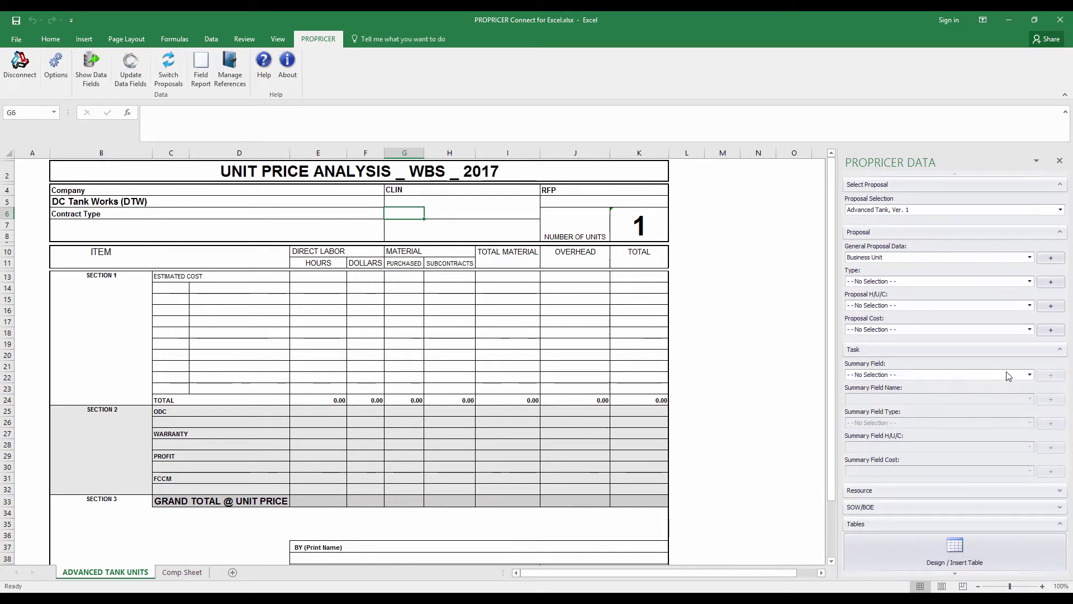
left_click(1029, 376)
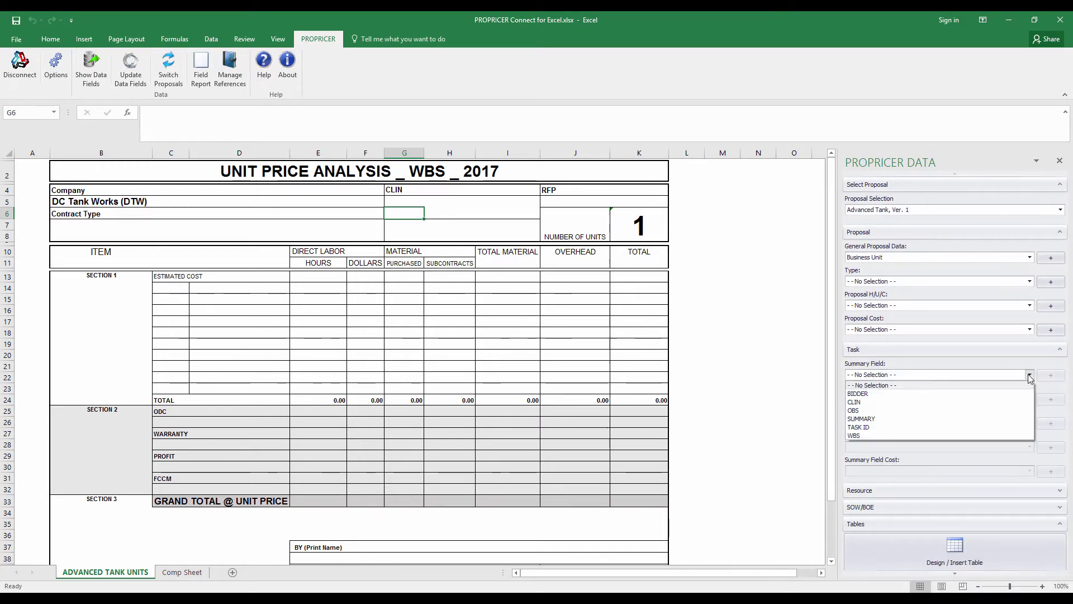
left_click(905, 402)
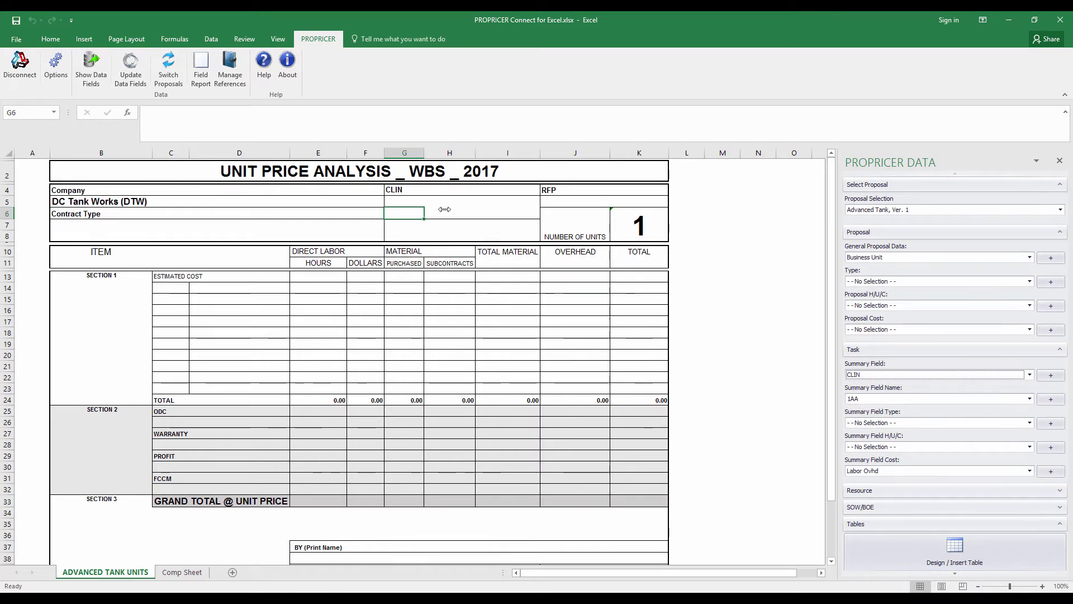
left_click(1051, 399)
left_click(566, 203)
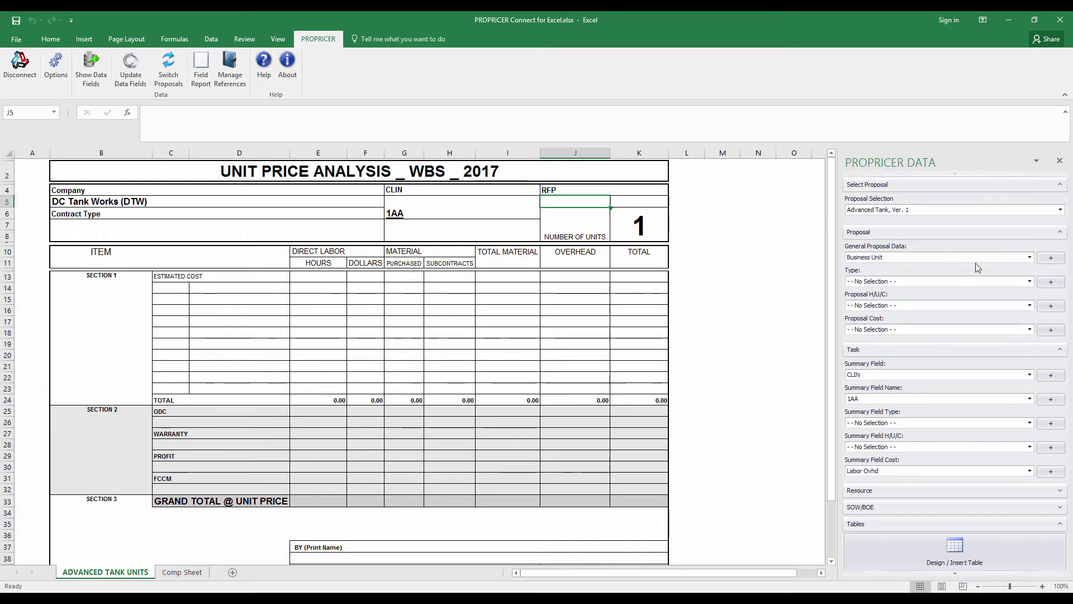
Step: Fill the RFP cell with the Customer RFQ number PP-IS-GR8
left_click(1029, 257)
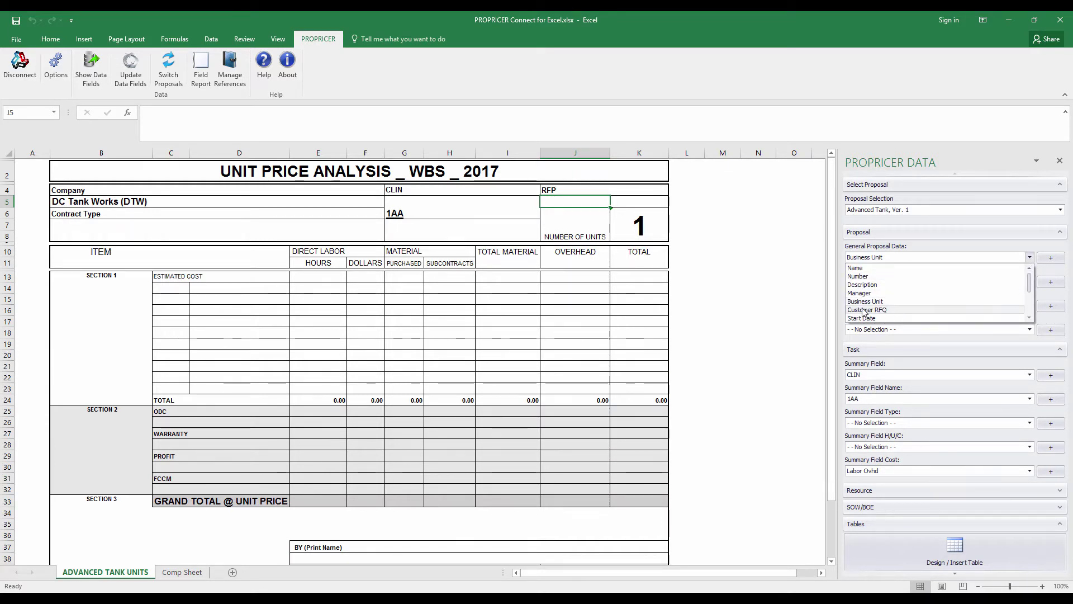
left_click(880, 311)
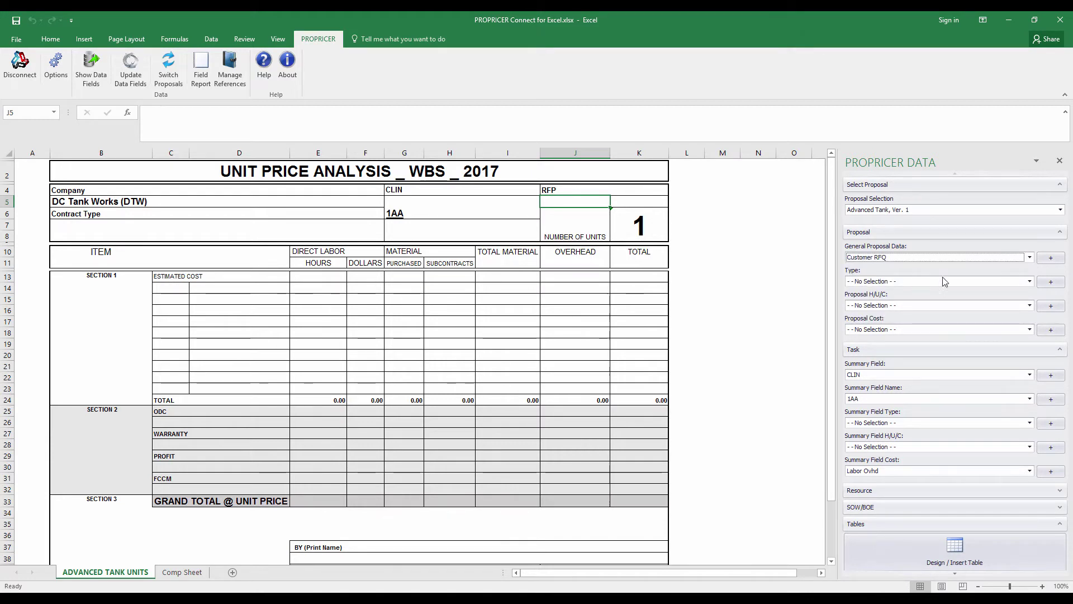
left_click(1051, 258)
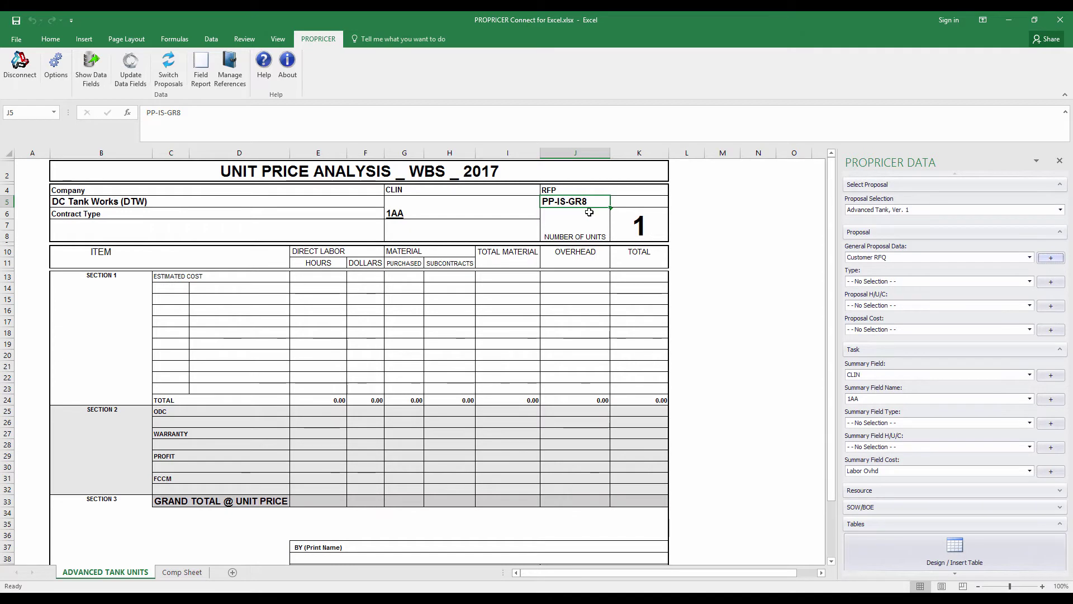
Step: Fill the Contract Type cell with the proposal's Contract Type, CPIF
left_click(77, 234)
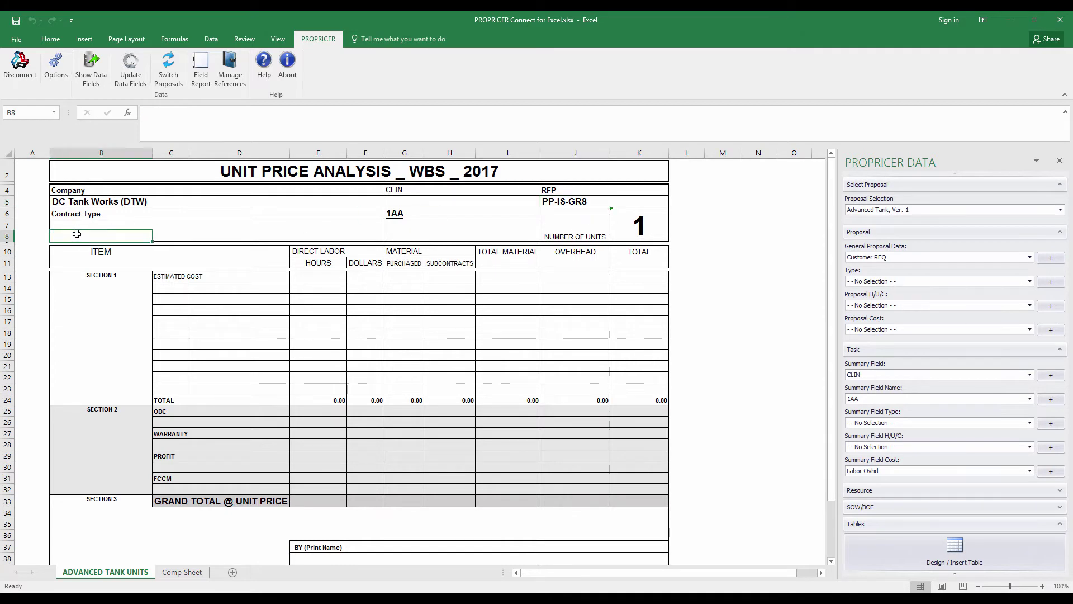
left_click(1029, 257)
scroll(935, 304, "down", 2)
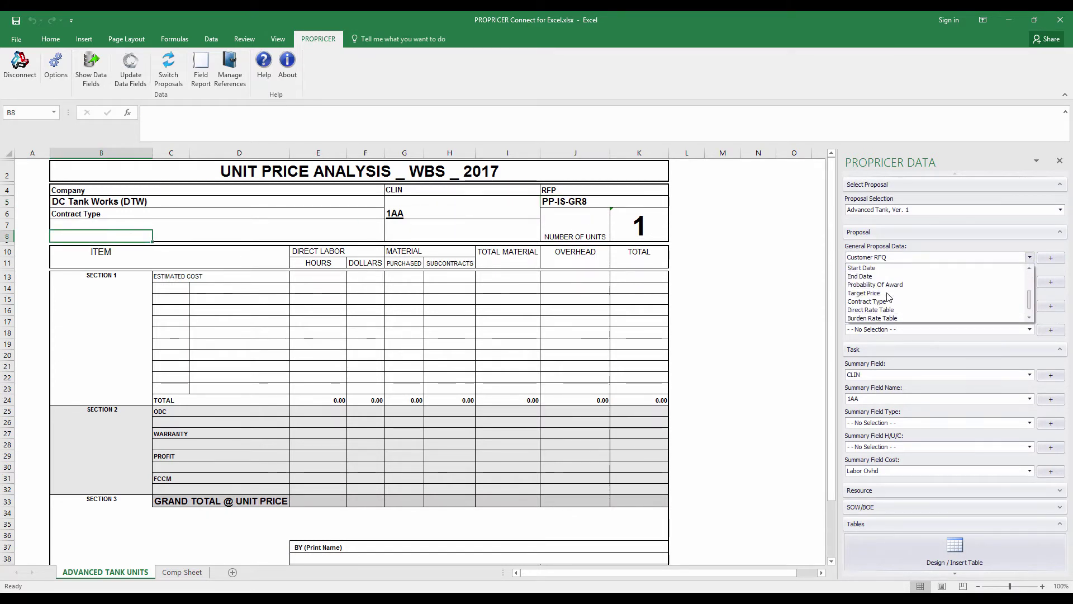
left_click(897, 301)
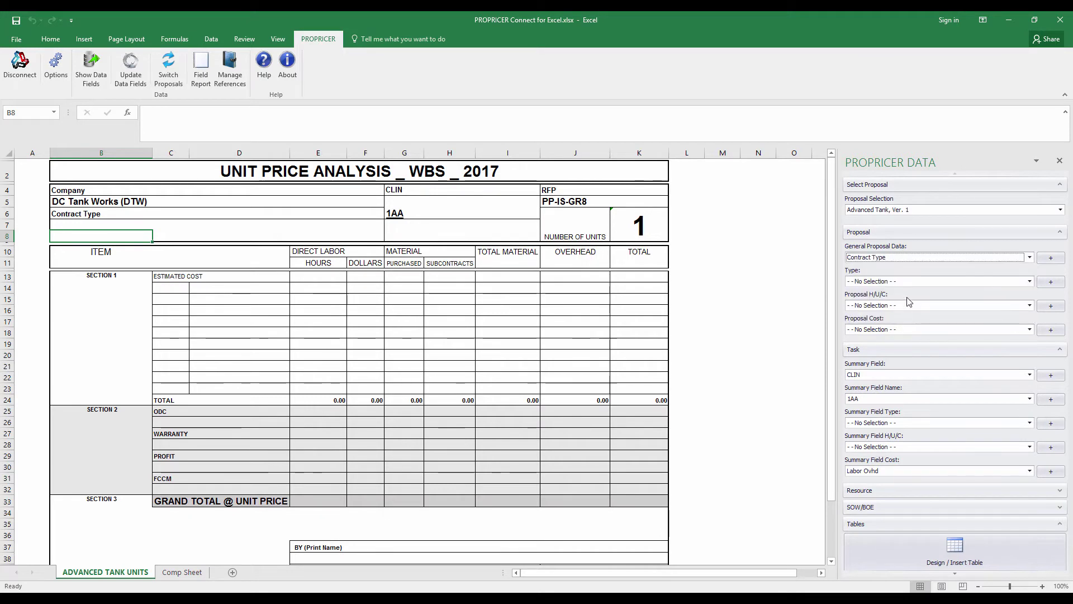
left_click(1050, 260)
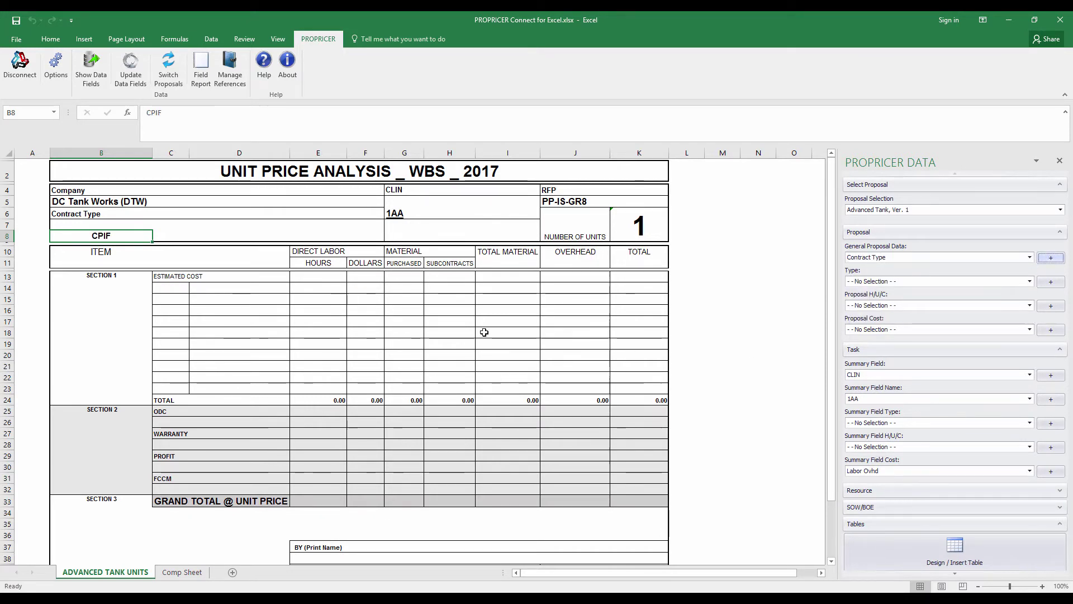
left_click(157, 294)
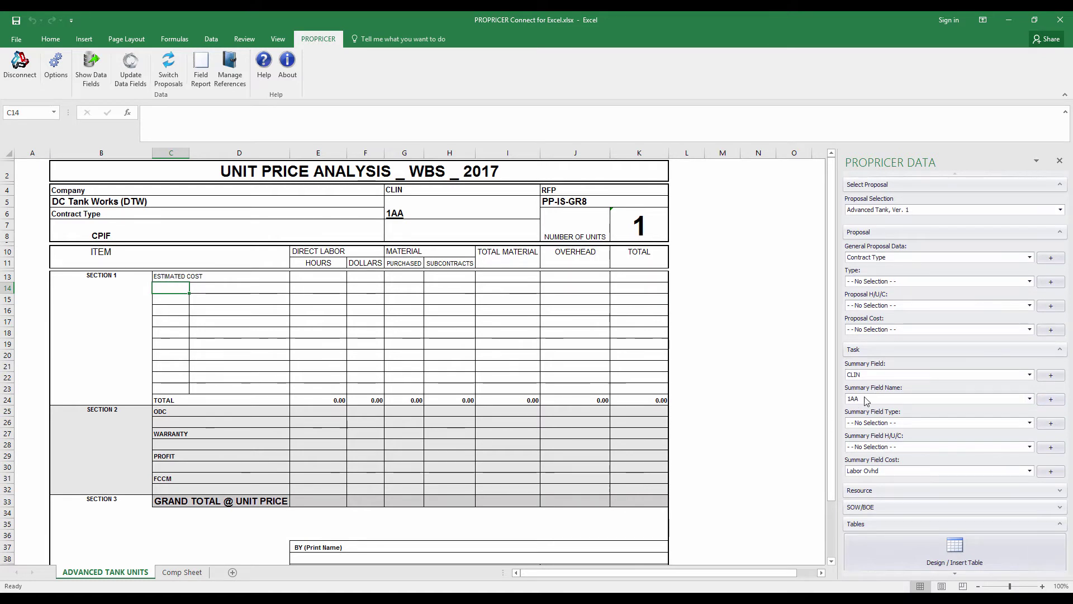
Step: Put CLIN 1AA in C14 and its Labor Hours, 306,648.00, in E14
left_click(1050, 399)
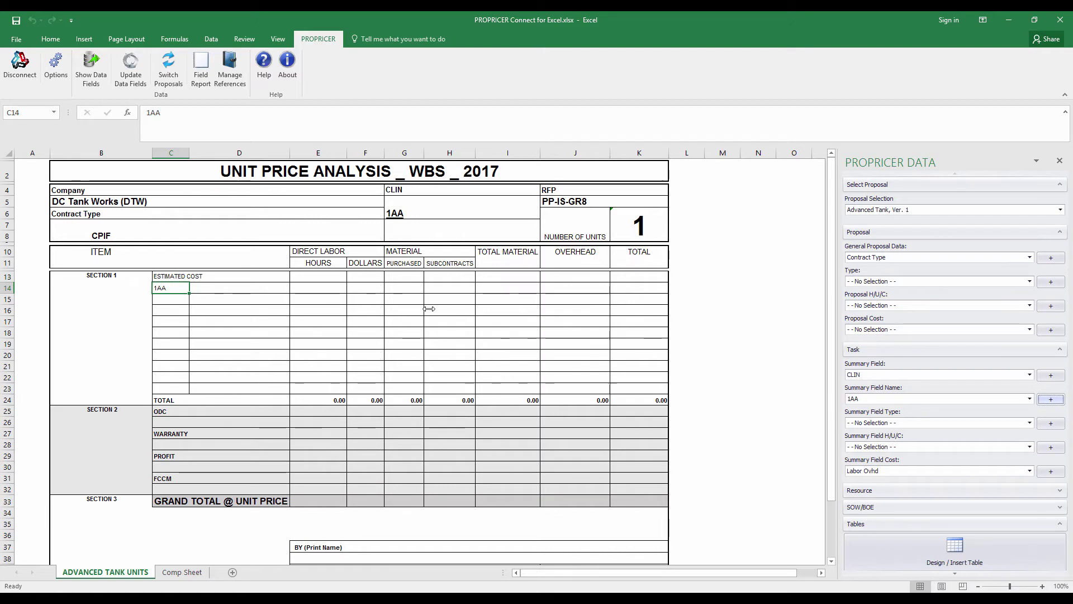
left_click(317, 287)
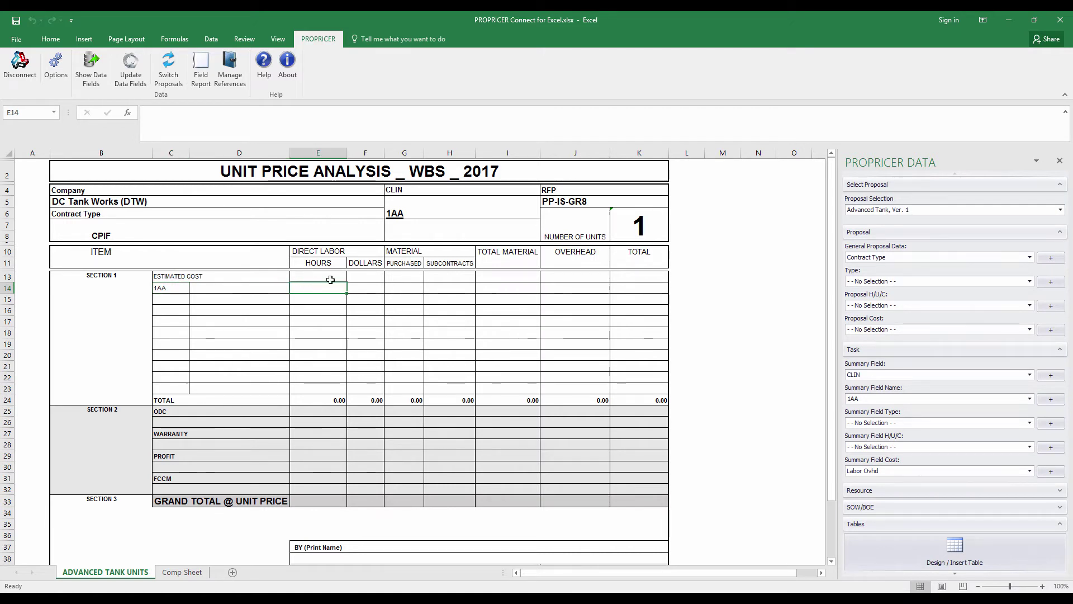
scroll(890, 424, "down", 1)
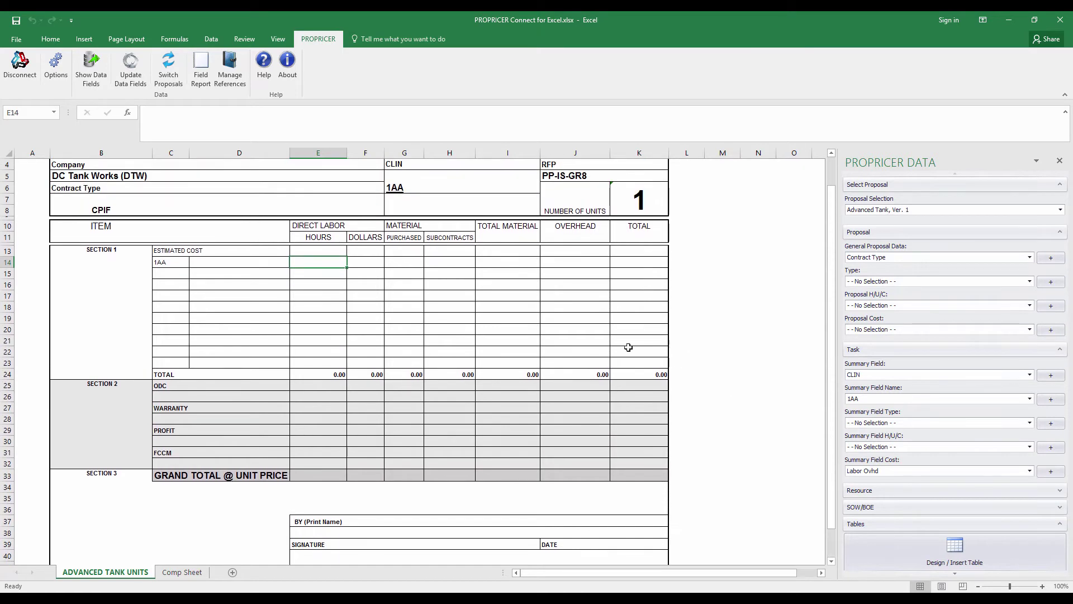
left_click(1030, 423)
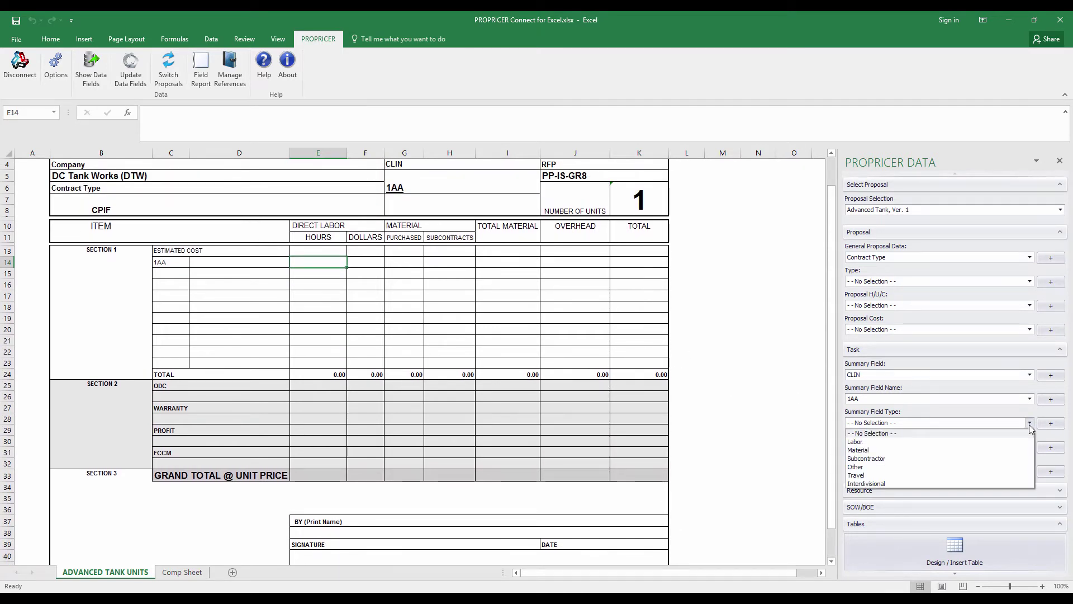
left_click(954, 443)
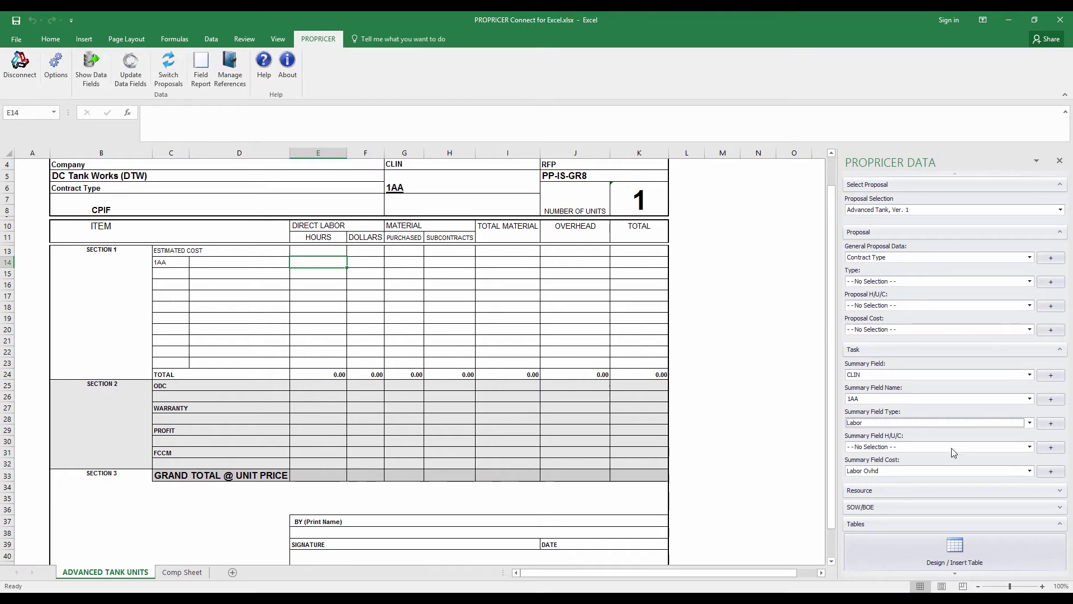
left_click(1029, 447)
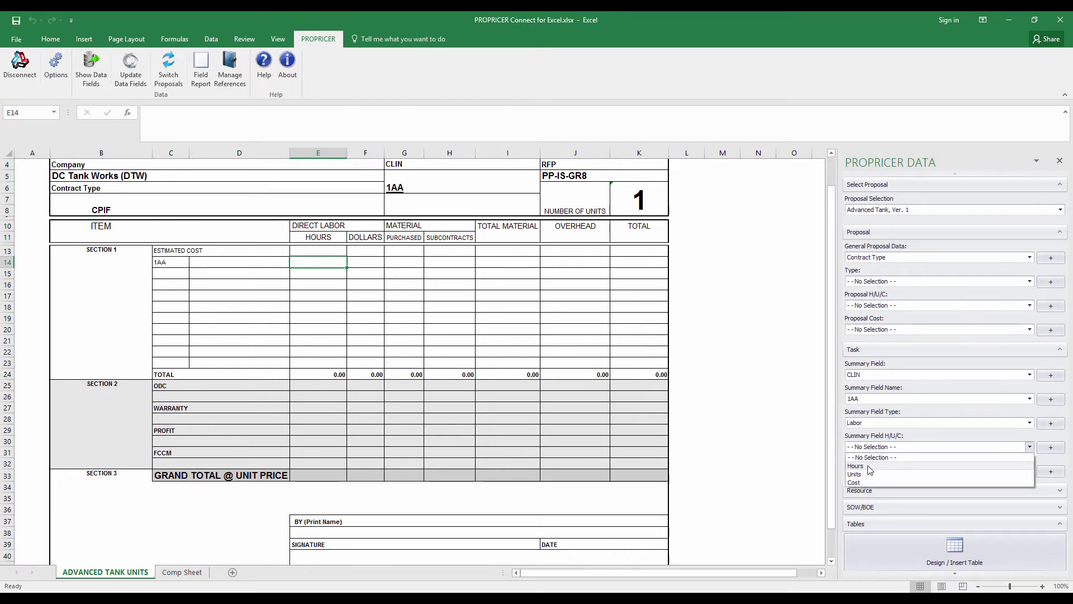
left_click(869, 466)
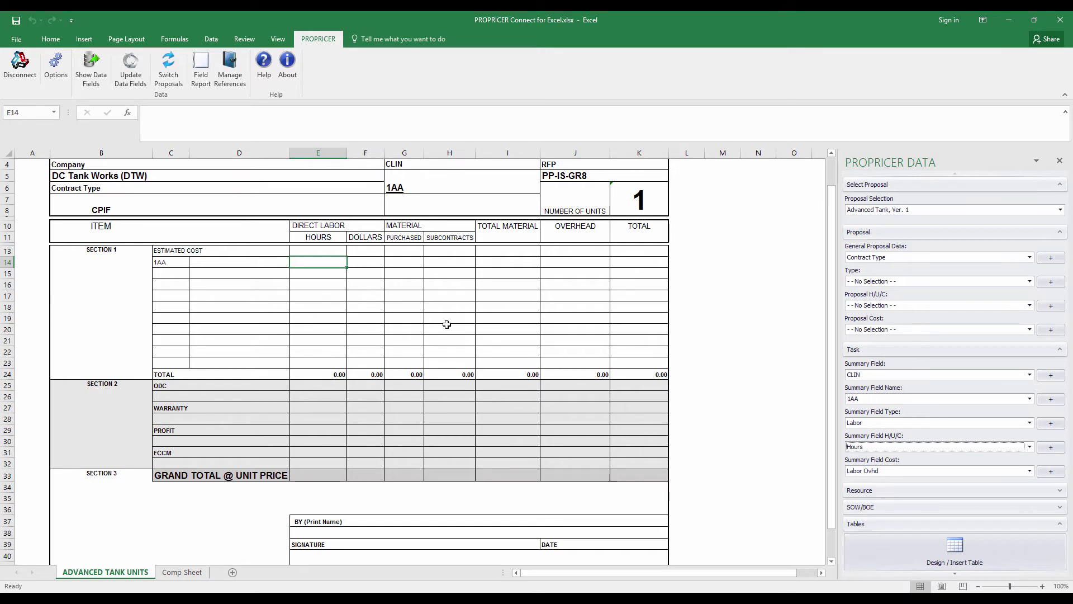
left_click(1057, 449)
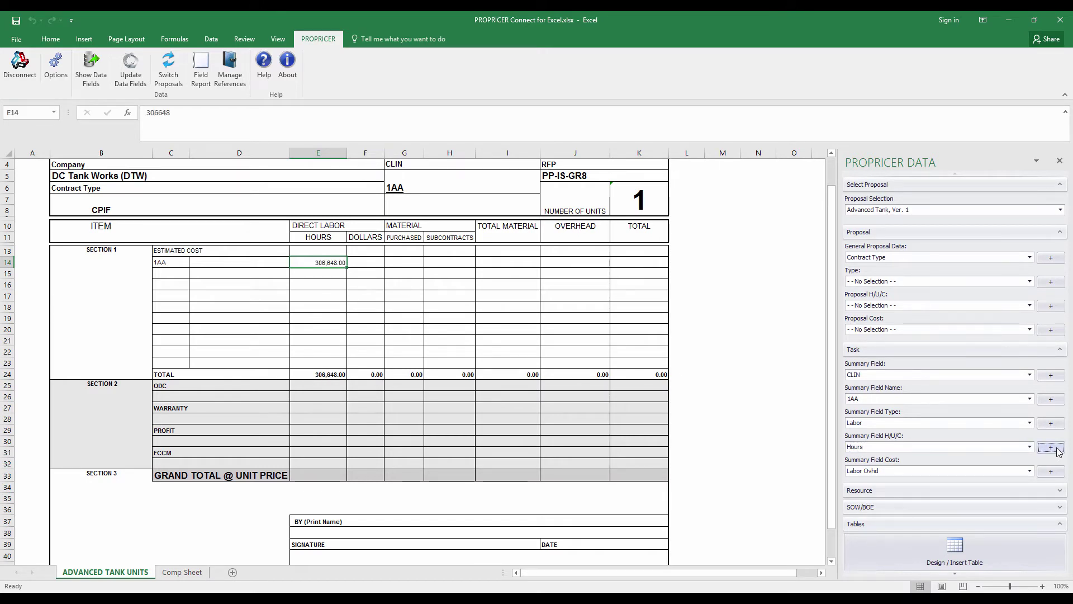
left_click(370, 266)
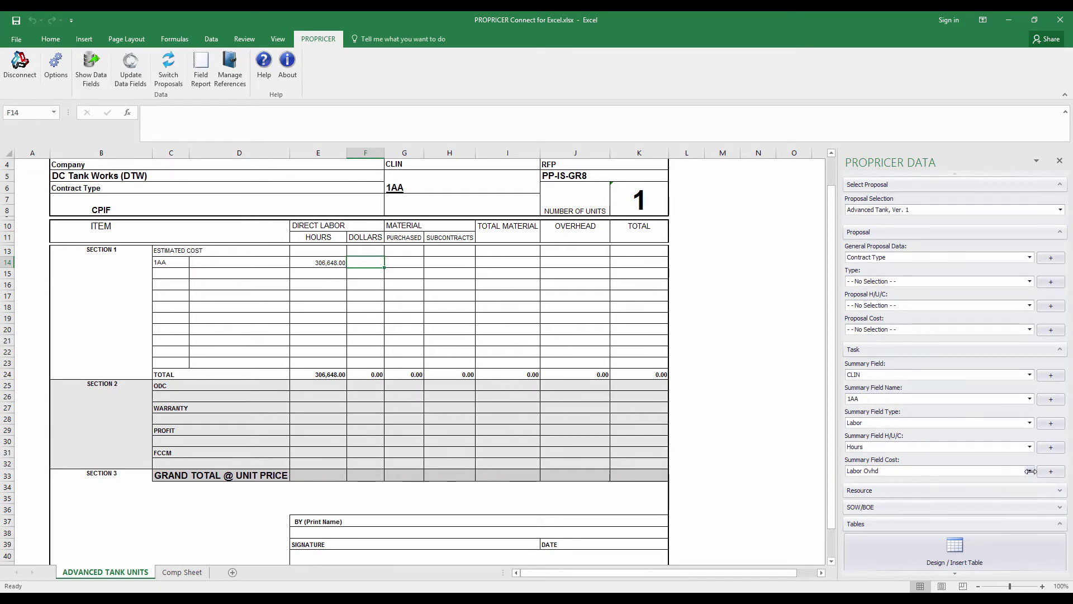
Step: Put the 1AA labor cost of $7,903,571 in F14 and widen column F
left_click(1029, 447)
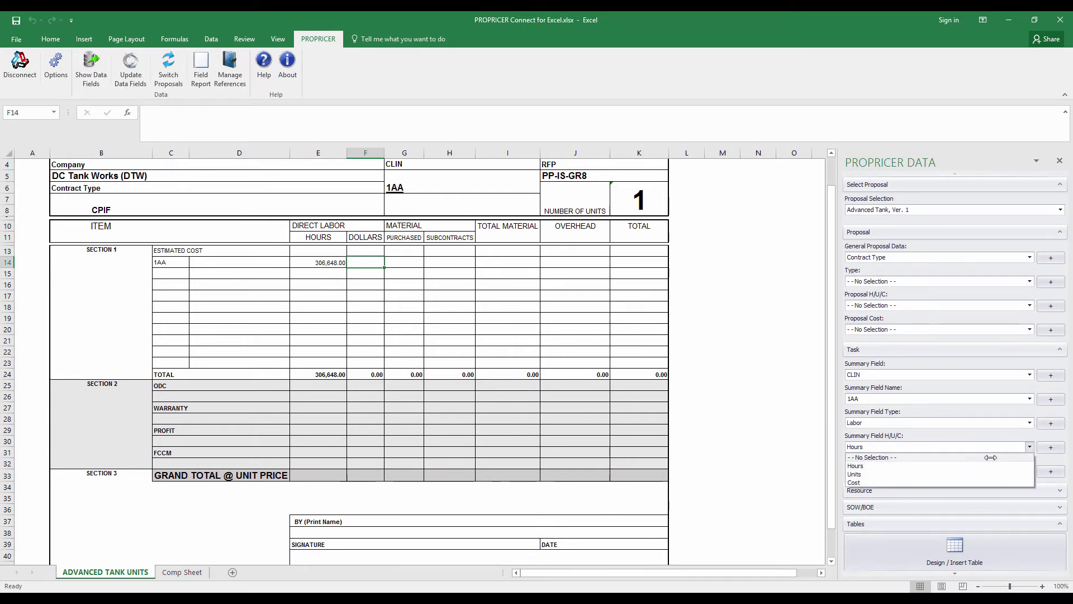
left_click(960, 479)
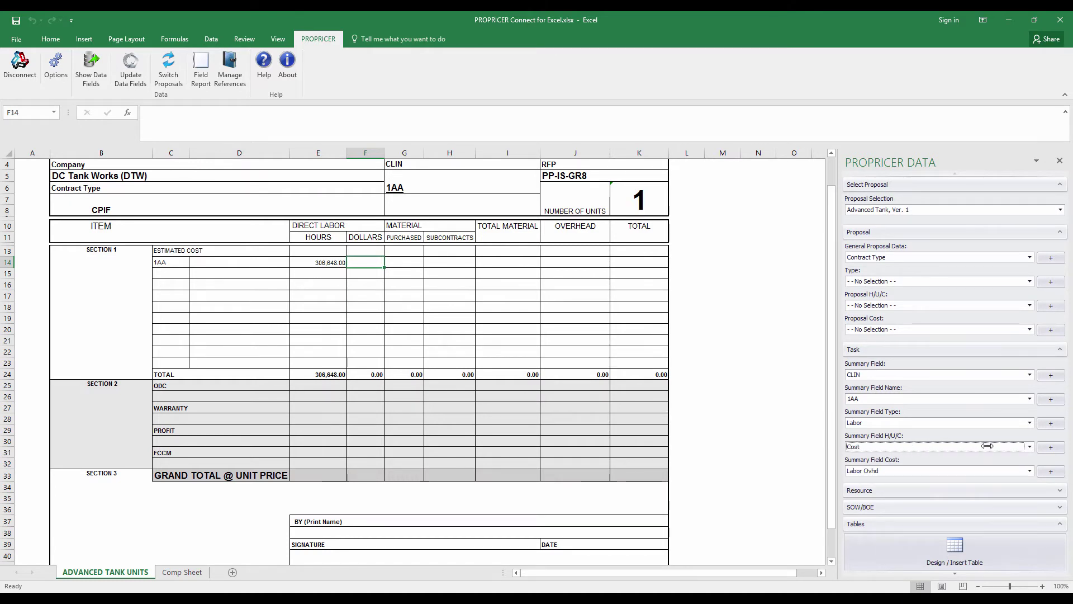
left_click(1051, 446)
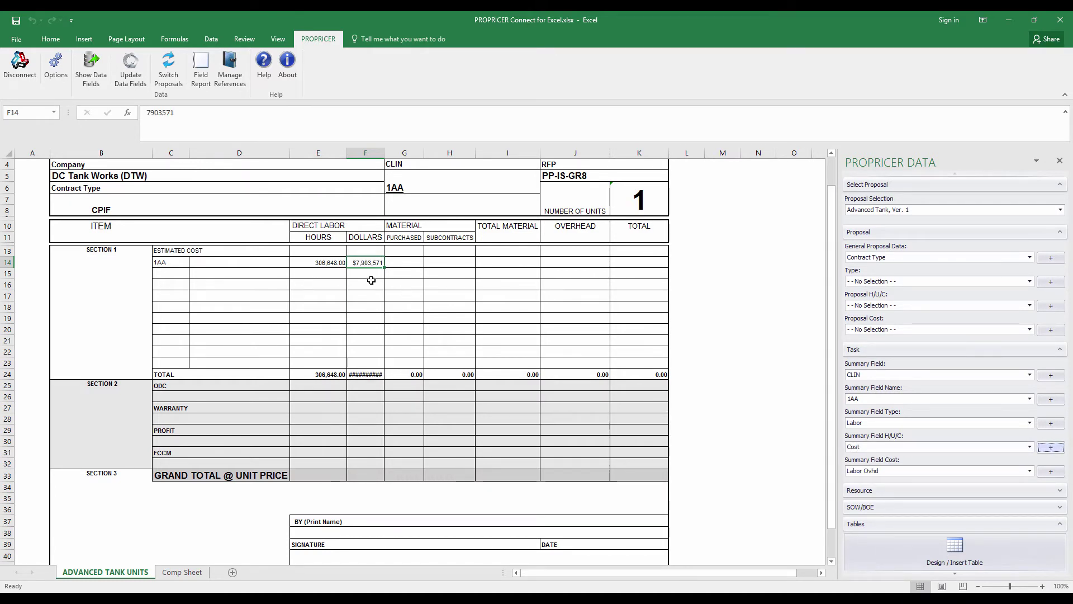
left_click_drag(382, 157, 384, 153)
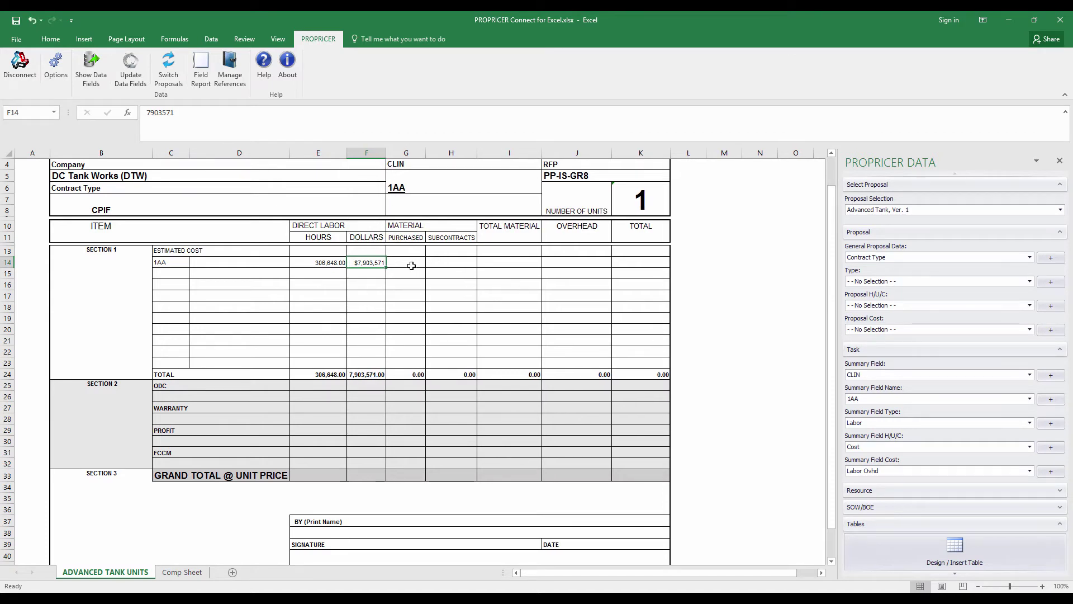
left_click(576, 261)
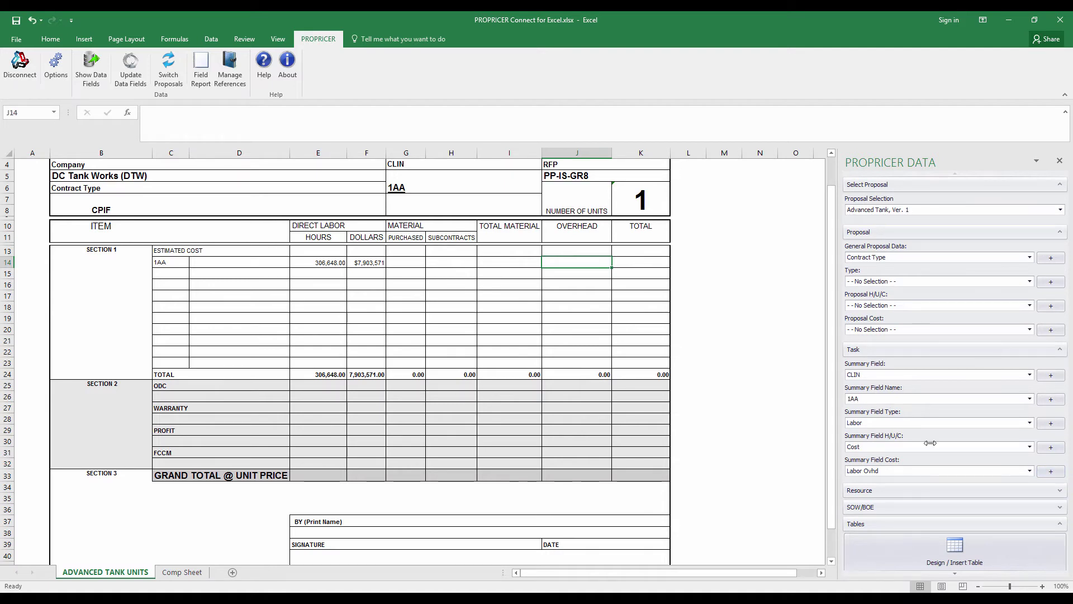
Step: Fill J14 with labor overhead $4,052,070 and K14 with the $11,955,642 Subtotal
left_click(1044, 471)
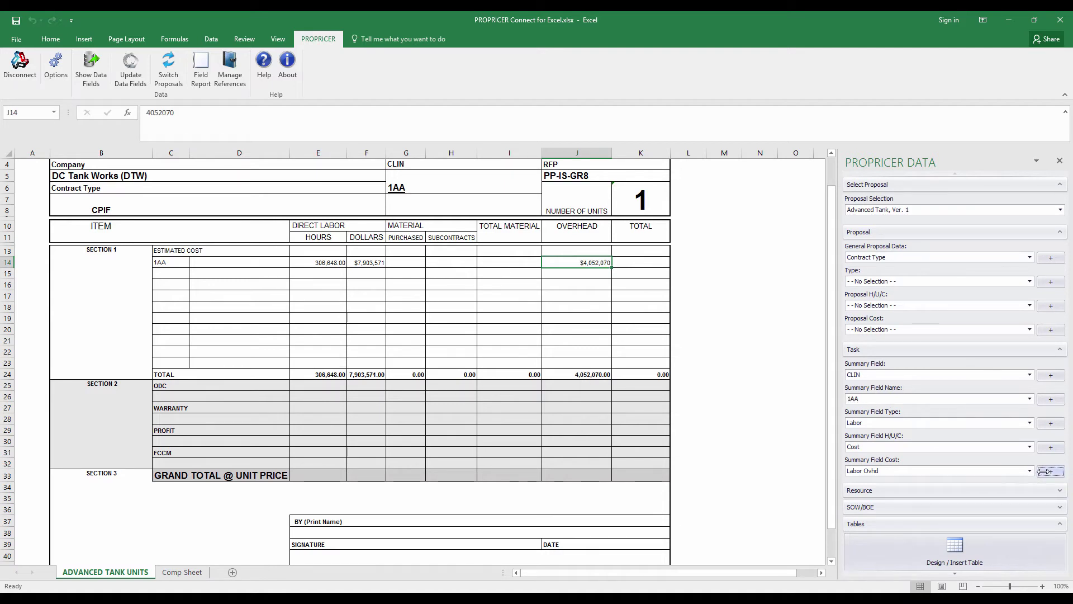
left_click(651, 260)
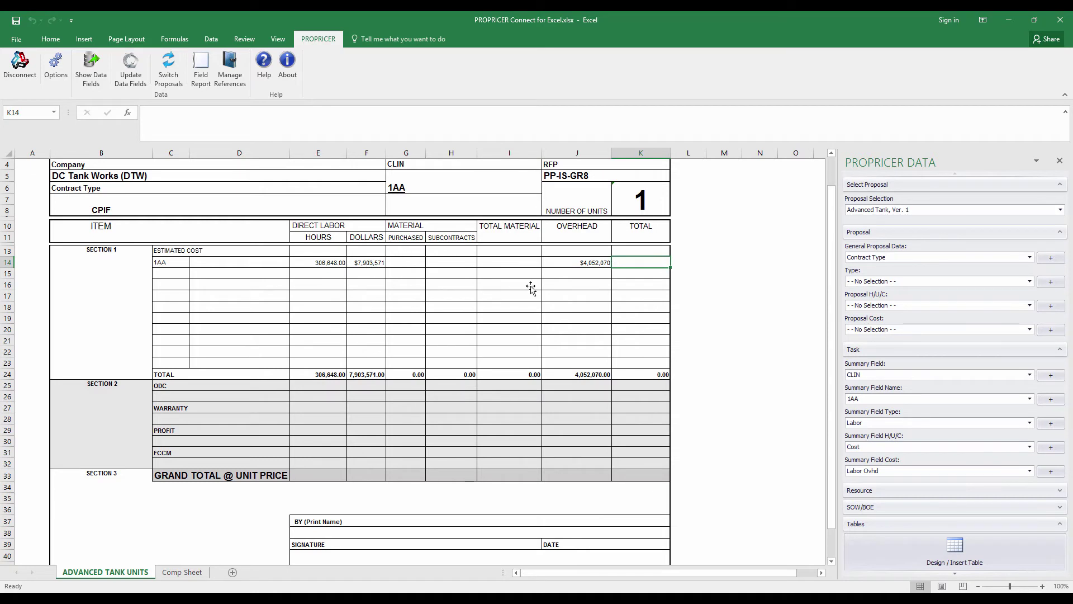
left_click(1030, 470)
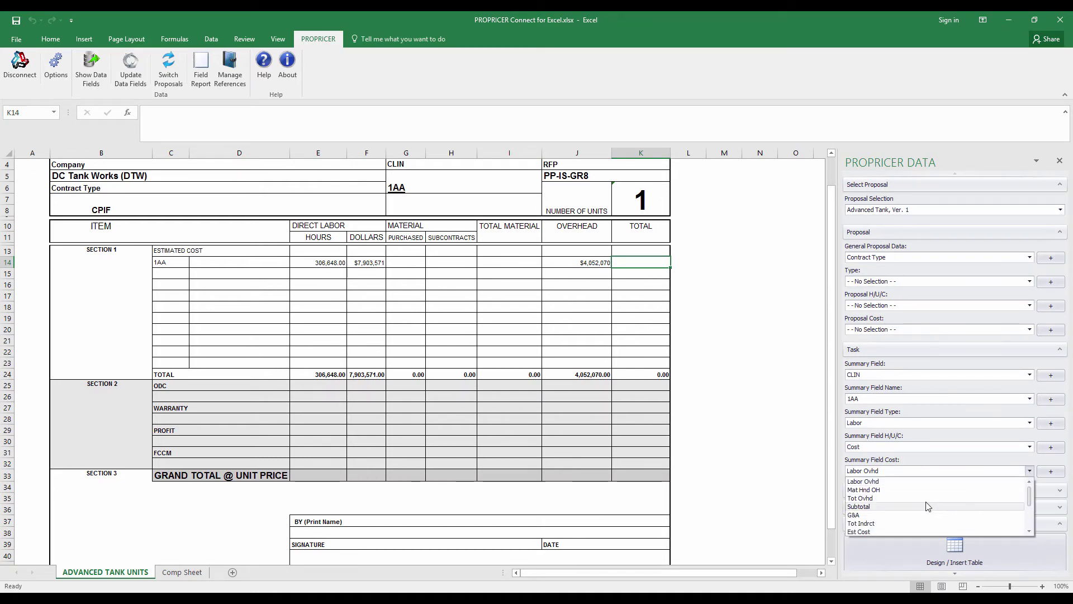
left_click(855, 507)
left_click(1051, 472)
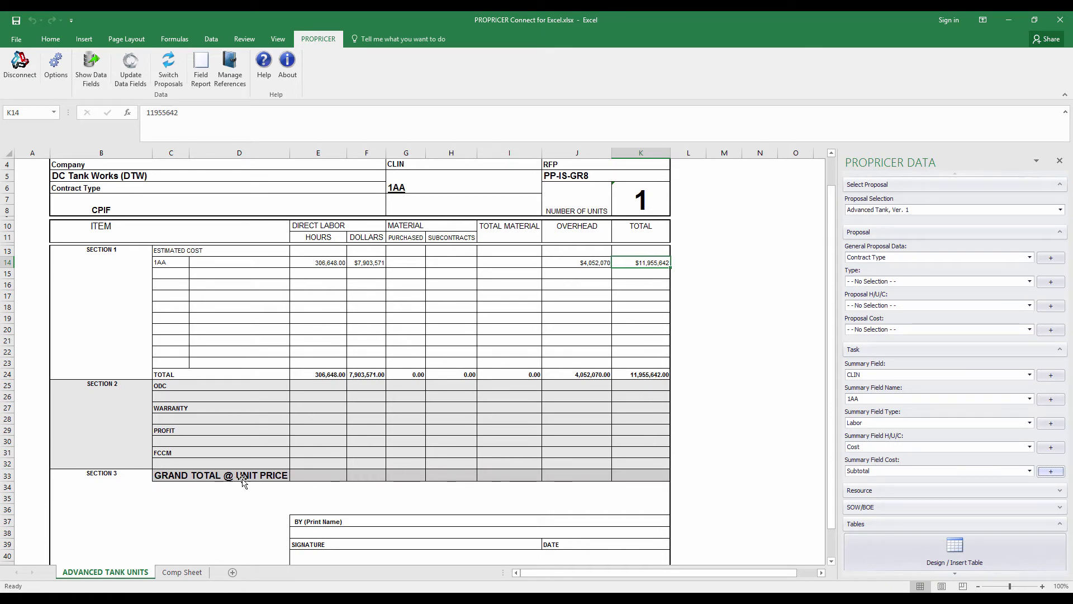
Step: Set K33 to PROPRICER's Tot Price cost field, $14,239,169
left_click(649, 476)
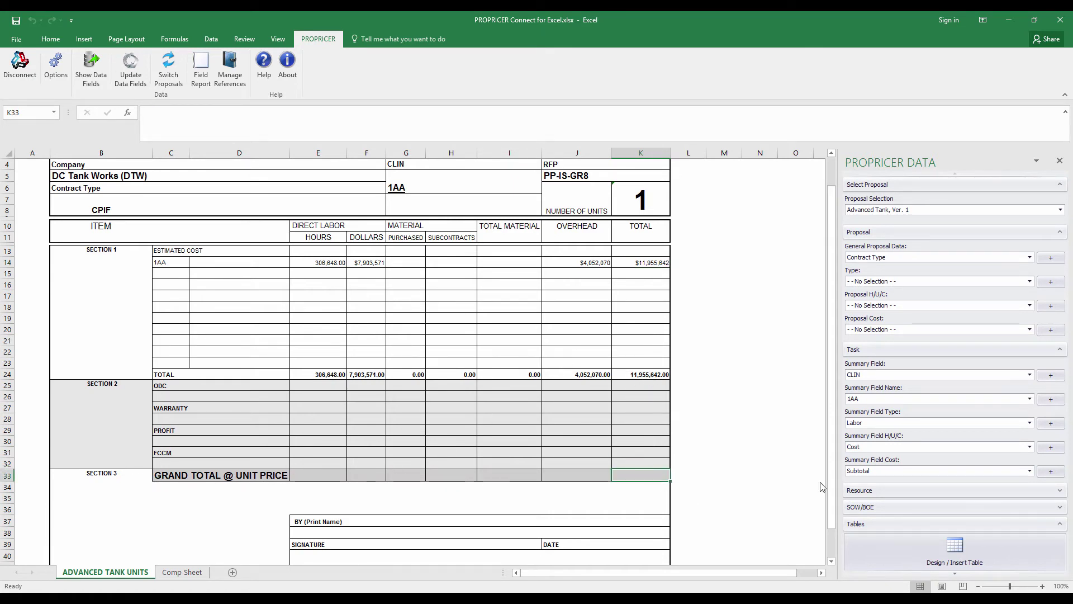
left_click(1029, 472)
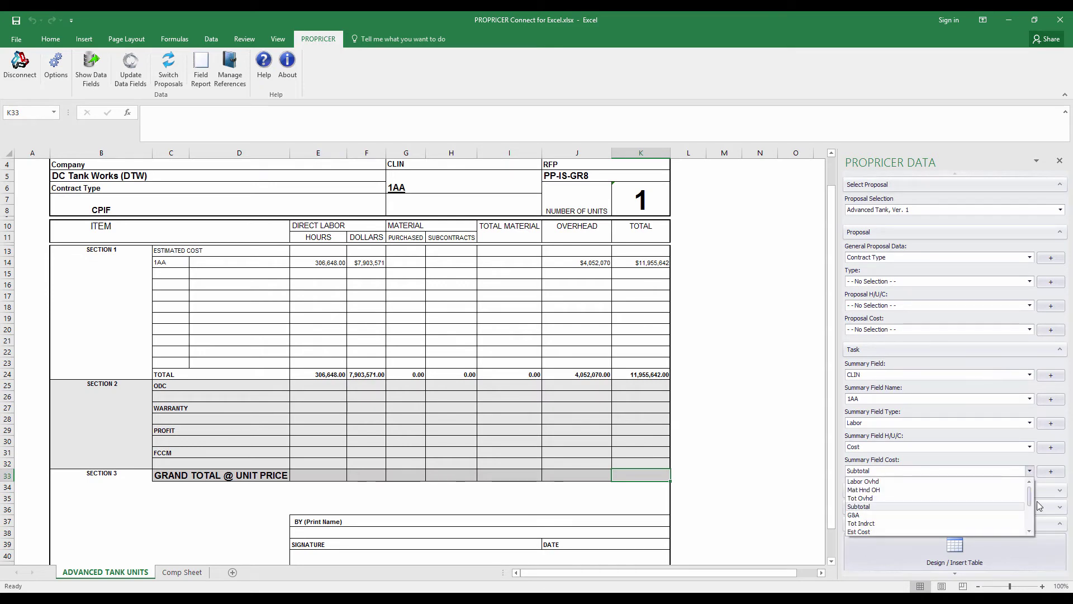
left_click_drag(1031, 499, 1031, 519)
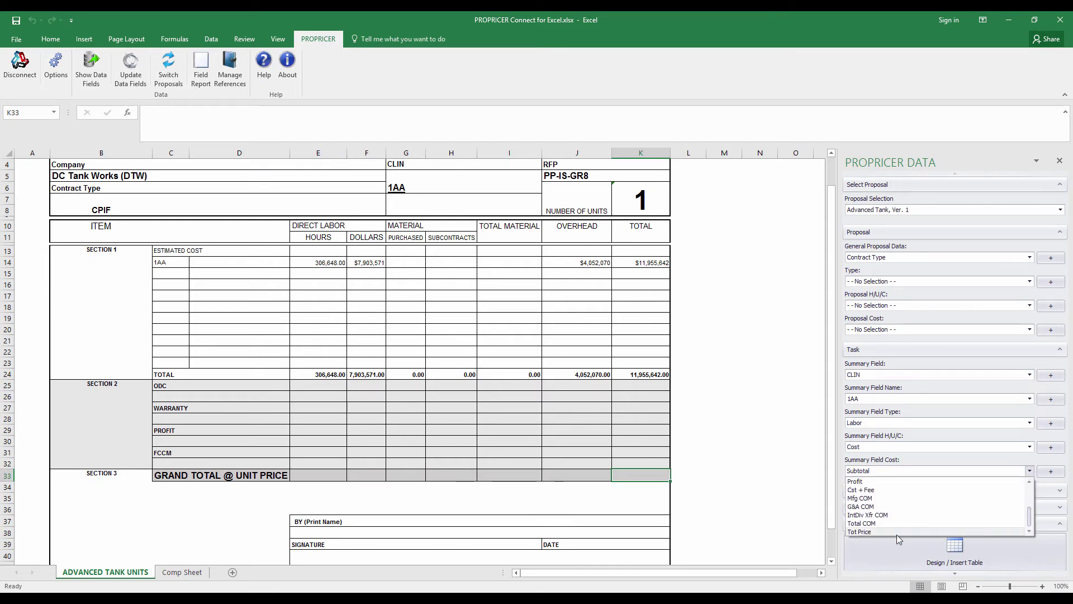
left_click(864, 532)
left_click(1051, 471)
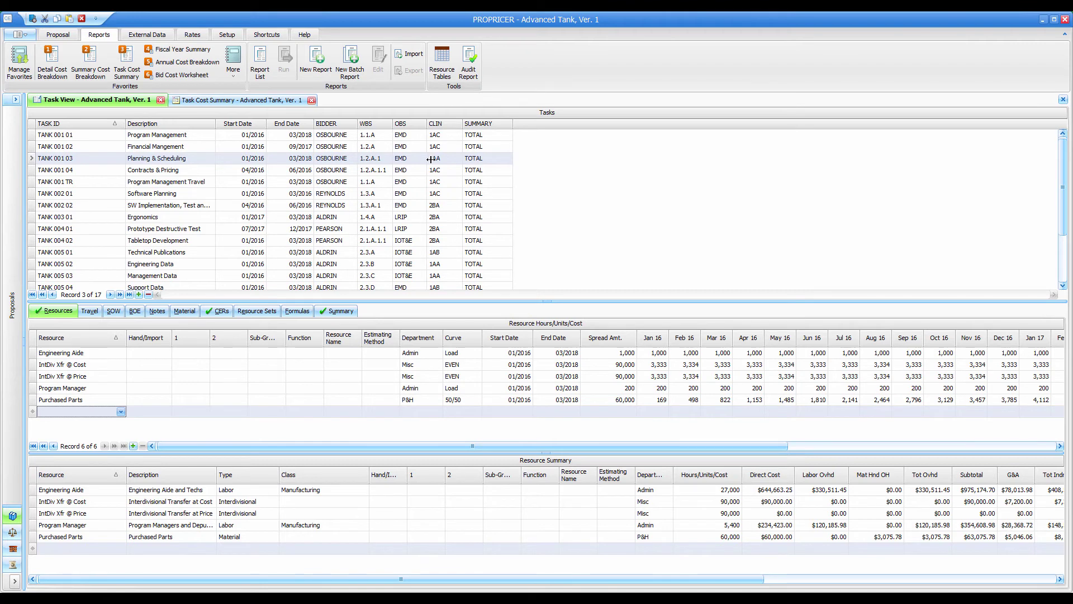
Step: Add an Assembly resource with a 100000 spread amount to Planning & Scheduling
left_click(120, 411)
left_click(102, 437)
left_click(620, 411)
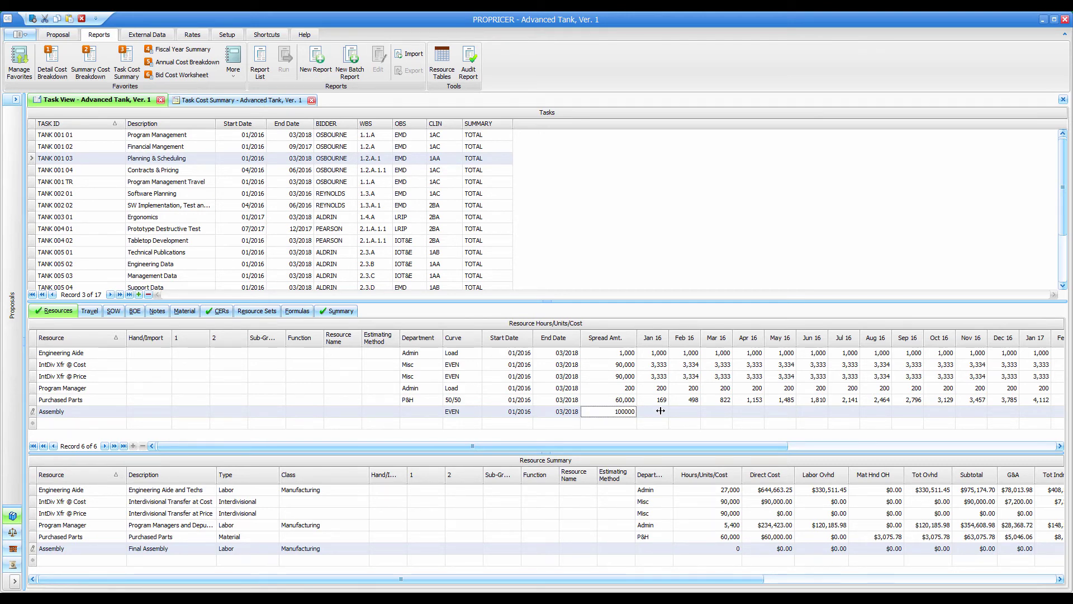
left_click(663, 424)
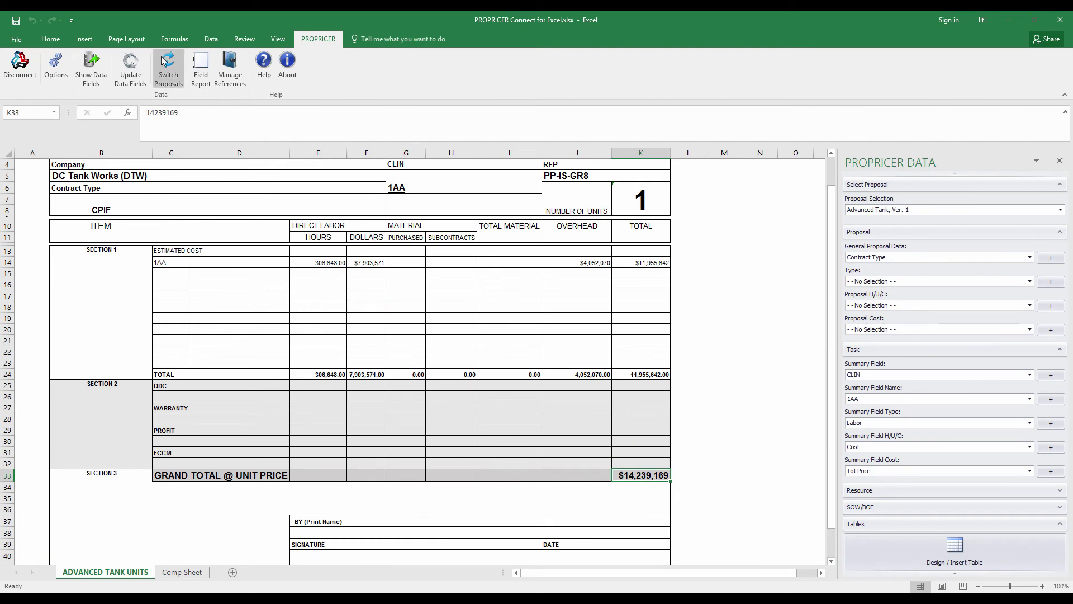
Step: Run Update Data Fields and confirm the Success dialog
left_click(135, 70)
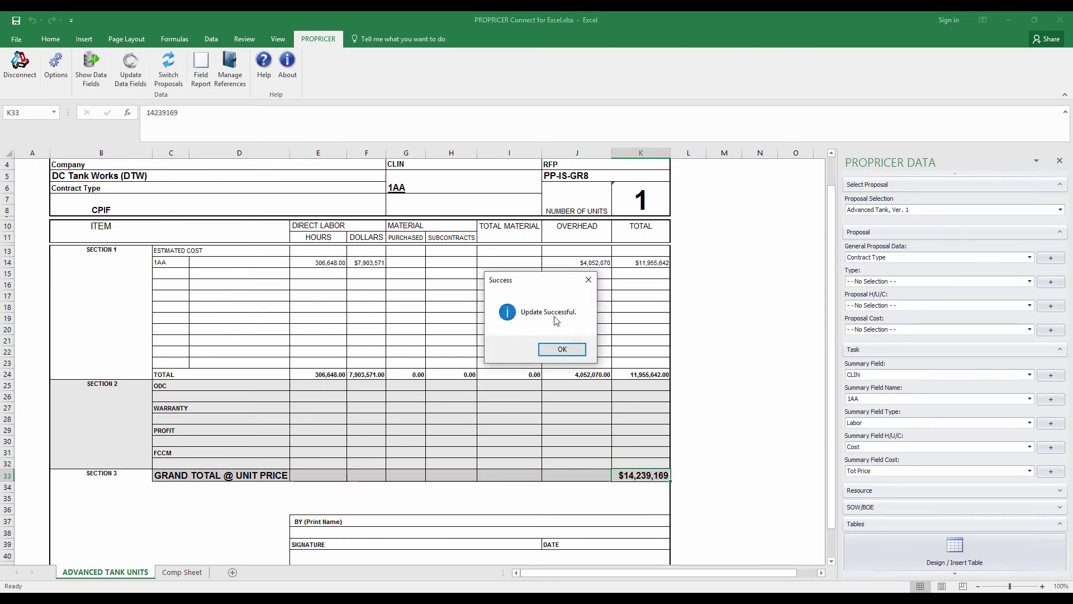
left_click(551, 347)
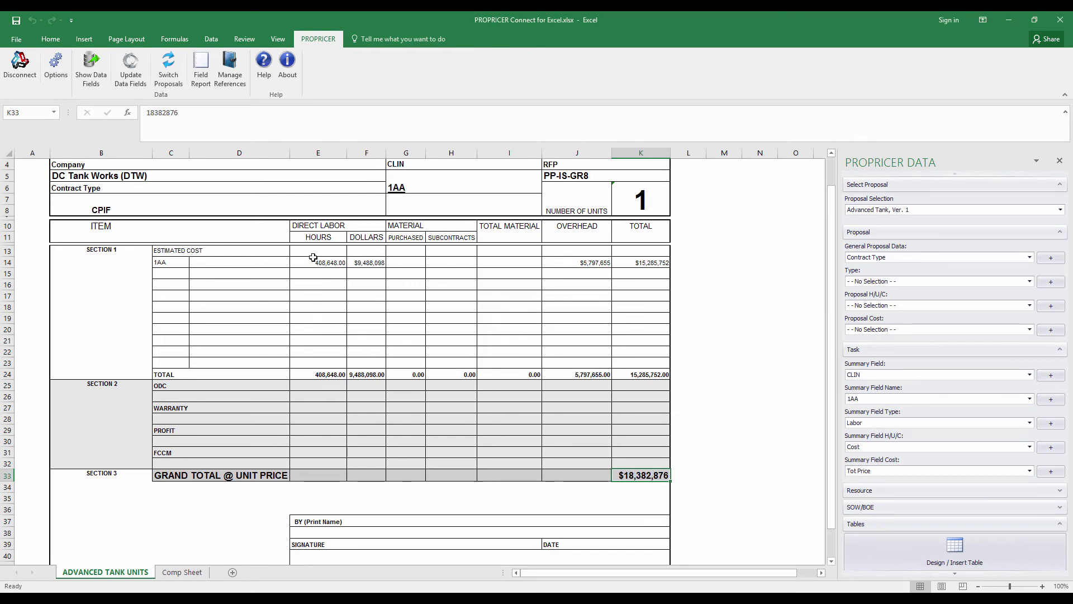